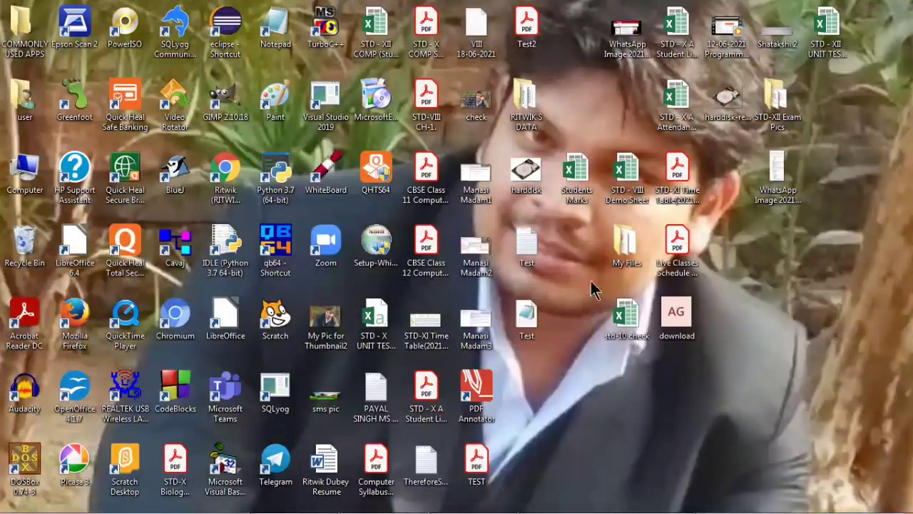
{"action": "right_click", "coordinate": [597, 105]}
{"action": "left_click", "coordinate": [618, 135]}
{"action": "right_click", "coordinate": [606, 110]}
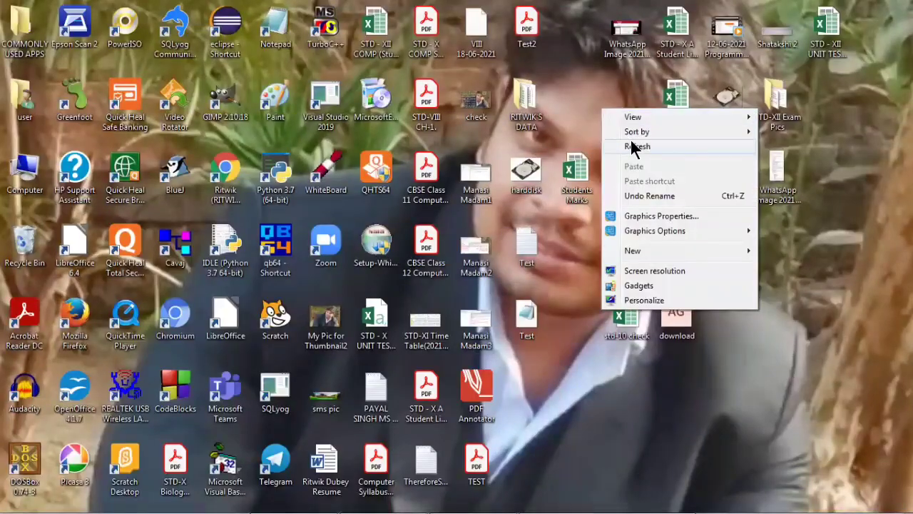
{"action": "left_click", "coordinate": [631, 144]}
Switch to Chrome, load student.onlinemanipal.com/s/ and open the portal's Learning section.
{"action": "left_click", "coordinate": [299, 500]}
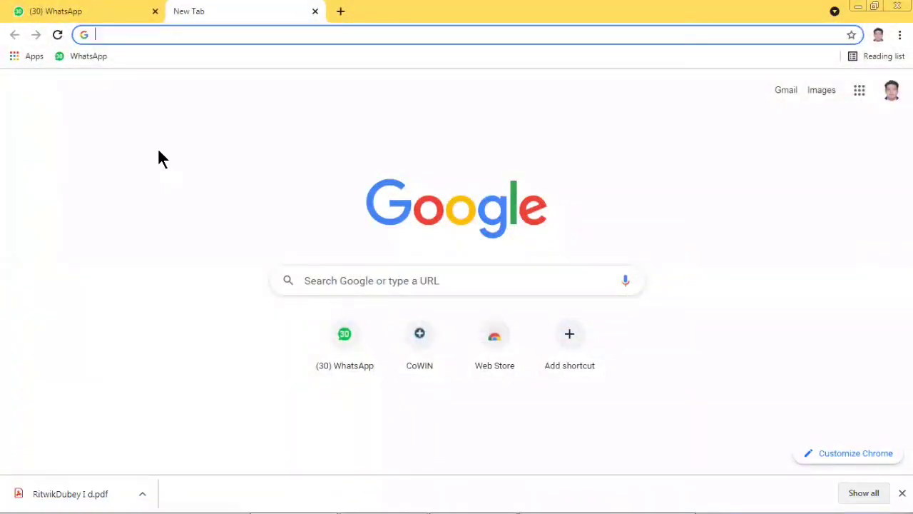
{"action": "type", "text": "https://student.onlinemanipal.com/s/"}
{"action": "key", "text": "Return"}
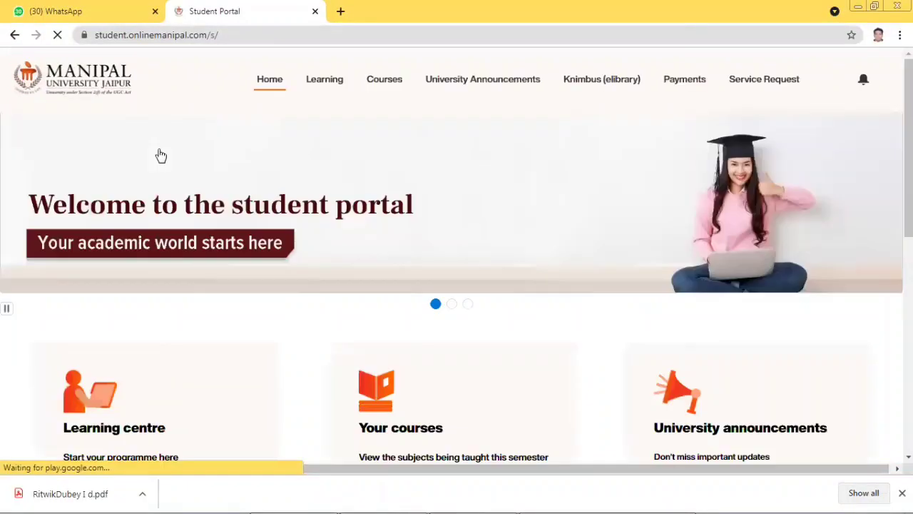
{"action": "left_click", "coordinate": [309, 83]}
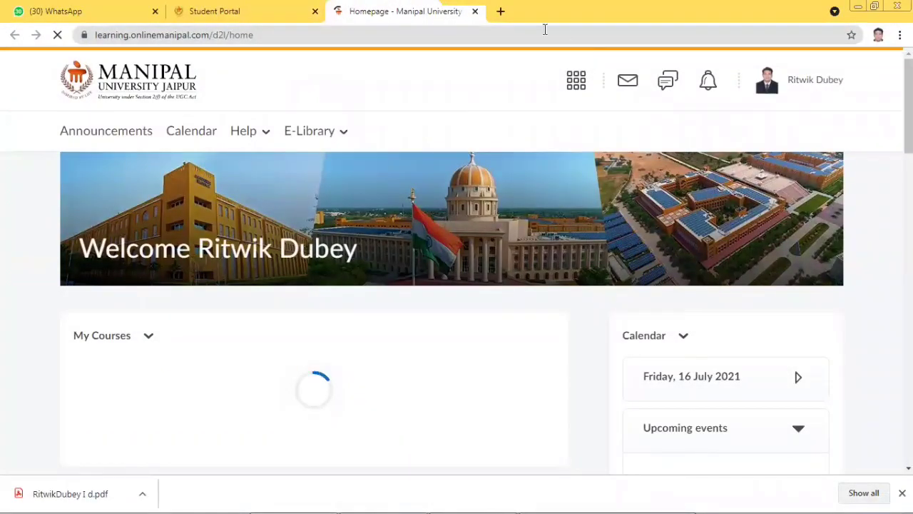
Open the Foundation of Mathematics - DCA6103 course and go to its list of assignments.
{"action": "left_click", "coordinate": [576, 81]}
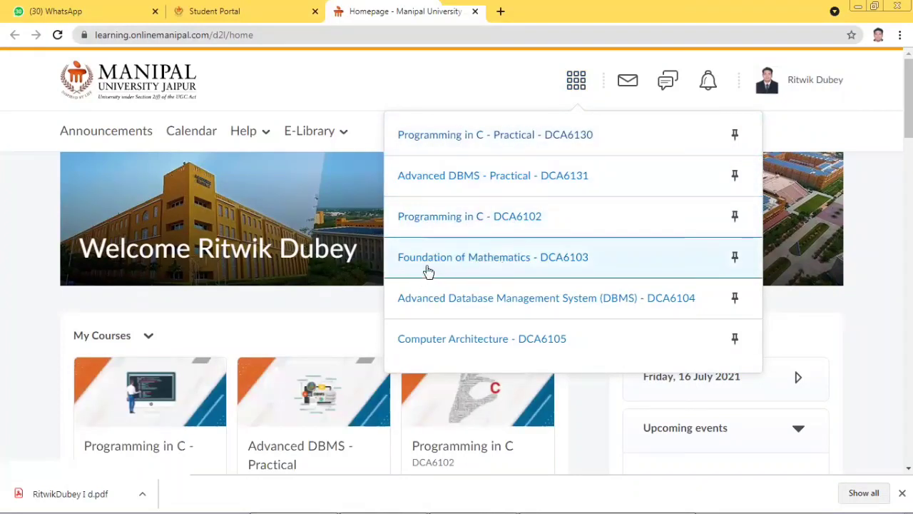
{"action": "left_click", "coordinate": [503, 263]}
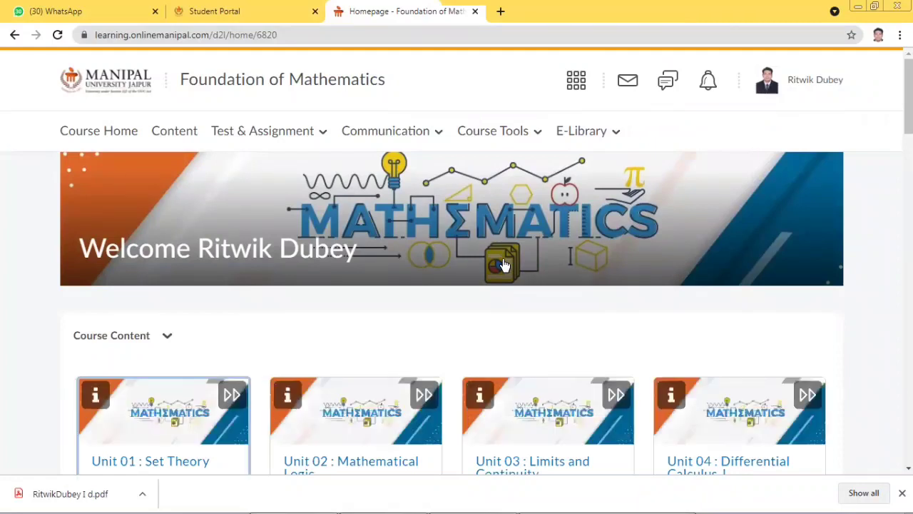
{"action": "left_click", "coordinate": [259, 137]}
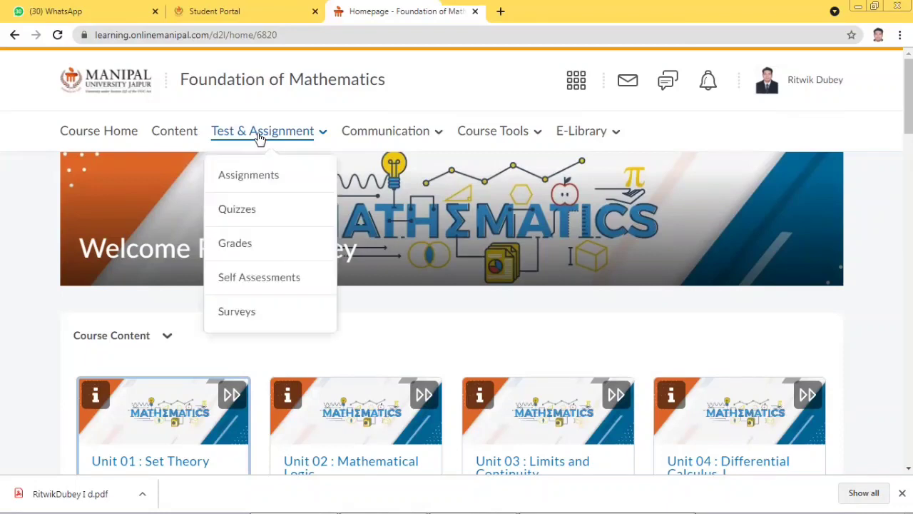
{"action": "left_click", "coordinate": [249, 176]}
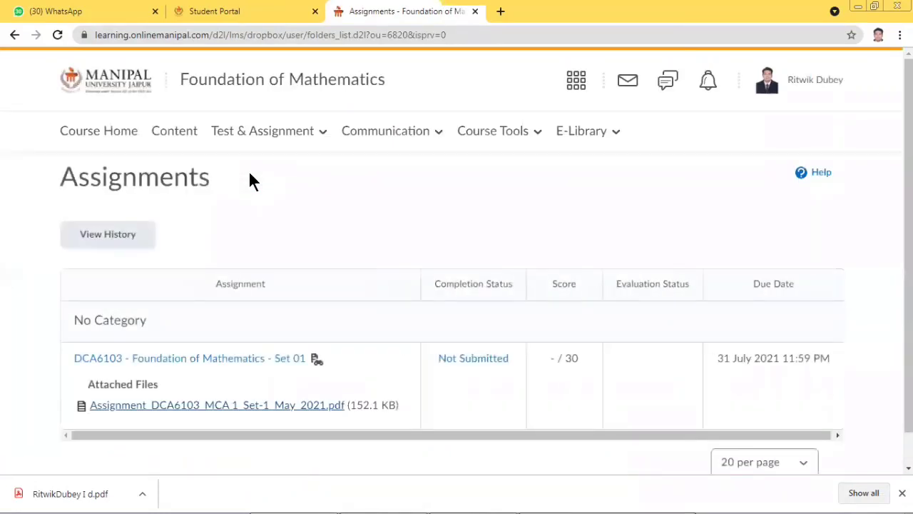
Open the submission page for the DCA6103 - Foundation of Mathematics - Set 01 assignment.
{"action": "scroll", "coordinate": [268, 250], "scroll_direction": "down", "scroll_amount": 1}
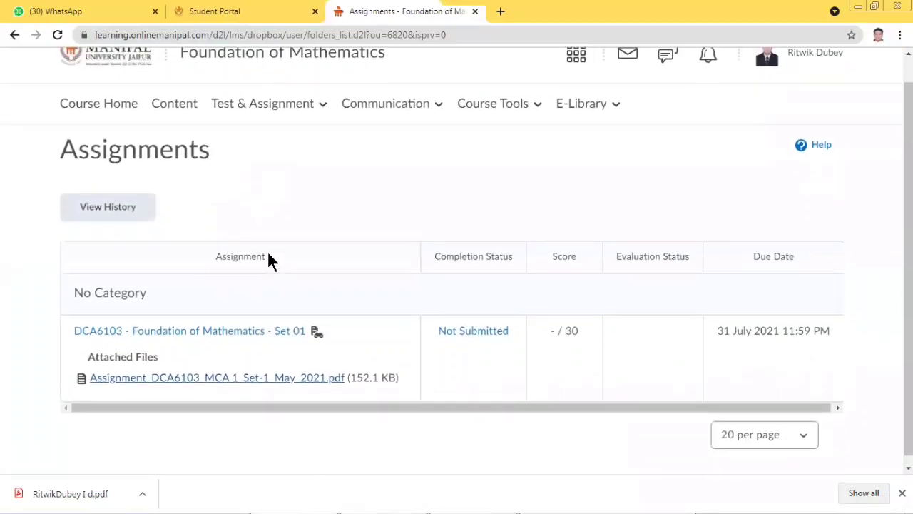
{"action": "scroll", "coordinate": [269, 256], "scroll_direction": "up", "scroll_amount": 1}
{"action": "scroll", "coordinate": [269, 256], "scroll_direction": "down", "scroll_amount": 1}
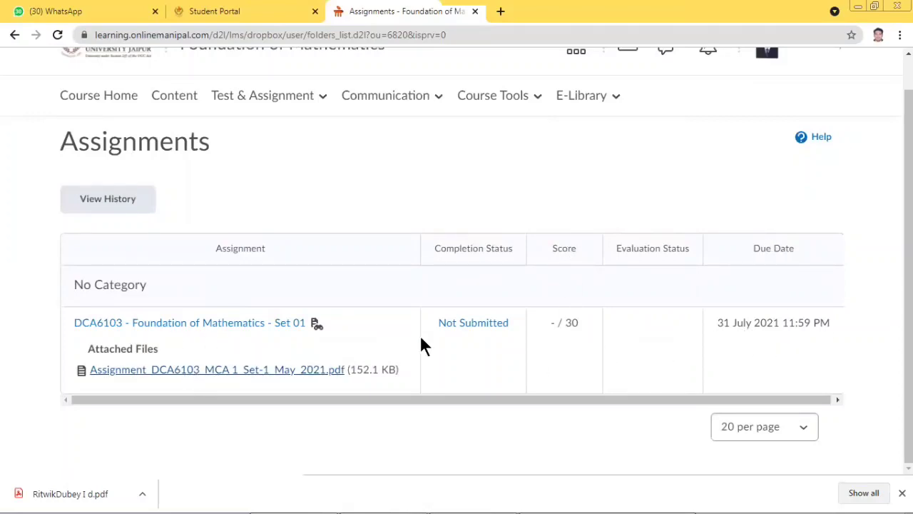
{"action": "left_click", "coordinate": [469, 326]}
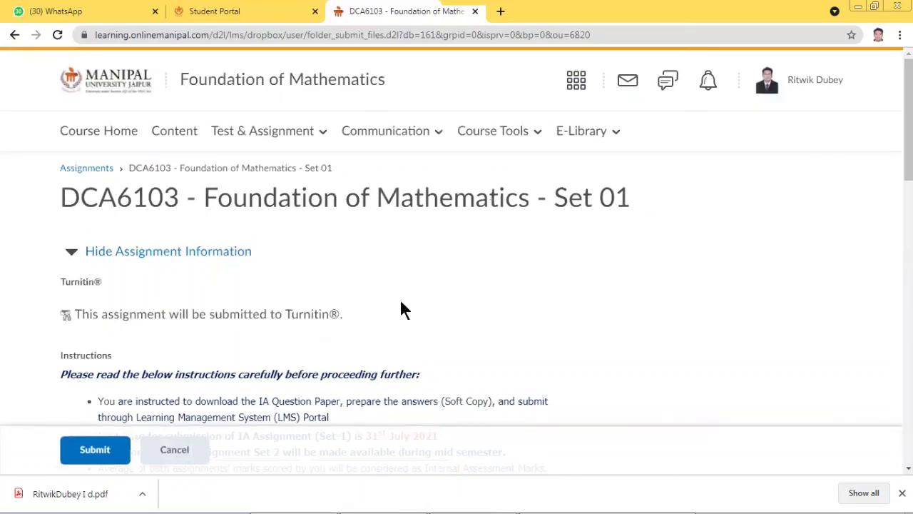
Read the assignment's submission instructions, dates and attached files, and examine the Submit Assignment section.
{"action": "scroll", "coordinate": [314, 312], "scroll_direction": "down", "scroll_amount": 3}
{"action": "scroll", "coordinate": [314, 312], "scroll_direction": "down", "scroll_amount": 1}
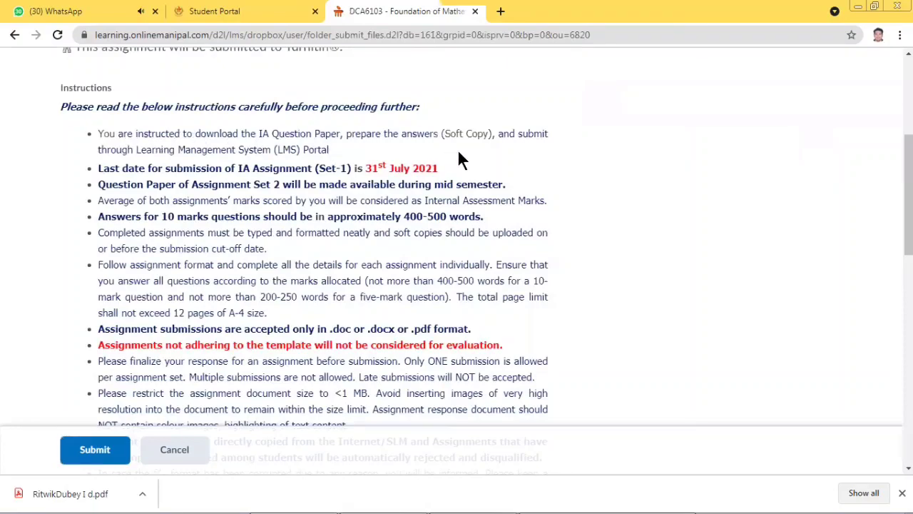
{"action": "scroll", "coordinate": [400, 227], "scroll_direction": "down", "scroll_amount": 2}
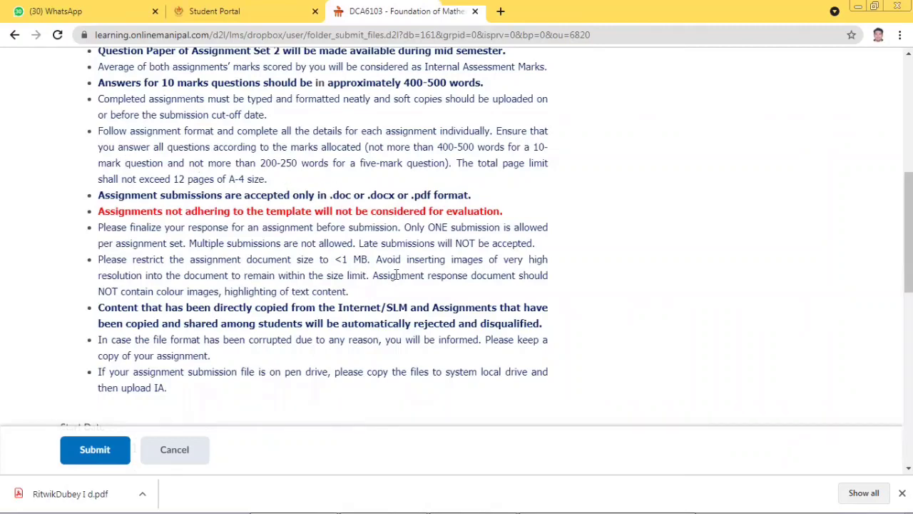
{"action": "scroll", "coordinate": [395, 276], "scroll_direction": "down", "scroll_amount": 2}
{"action": "scroll", "coordinate": [395, 278], "scroll_direction": "down", "scroll_amount": 4}
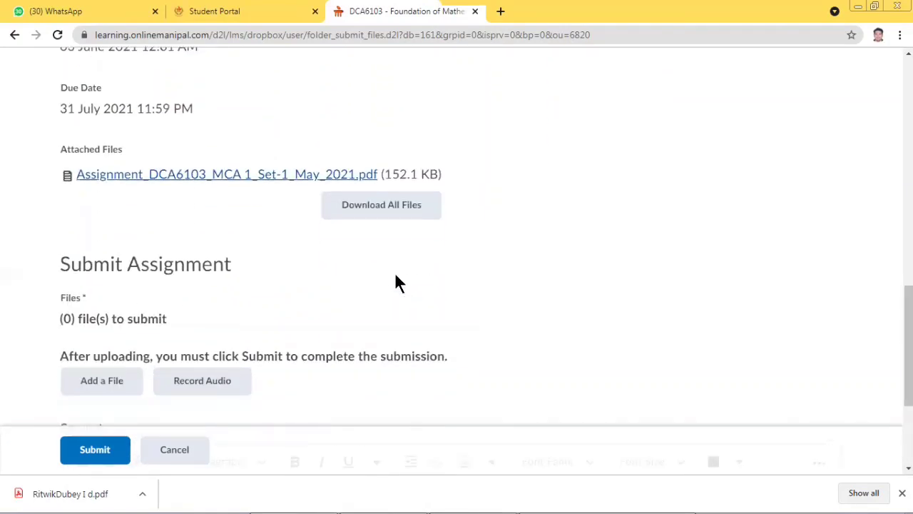
{"action": "scroll", "coordinate": [396, 276], "scroll_direction": "up", "scroll_amount": 5}
{"action": "scroll", "coordinate": [395, 274], "scroll_direction": "down", "scroll_amount": 3}
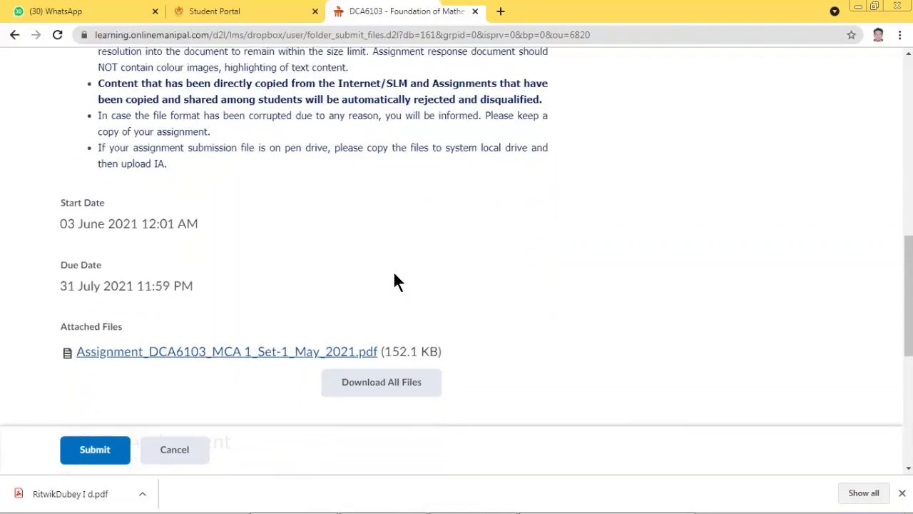
{"action": "scroll", "coordinate": [395, 274], "scroll_direction": "down", "scroll_amount": 2}
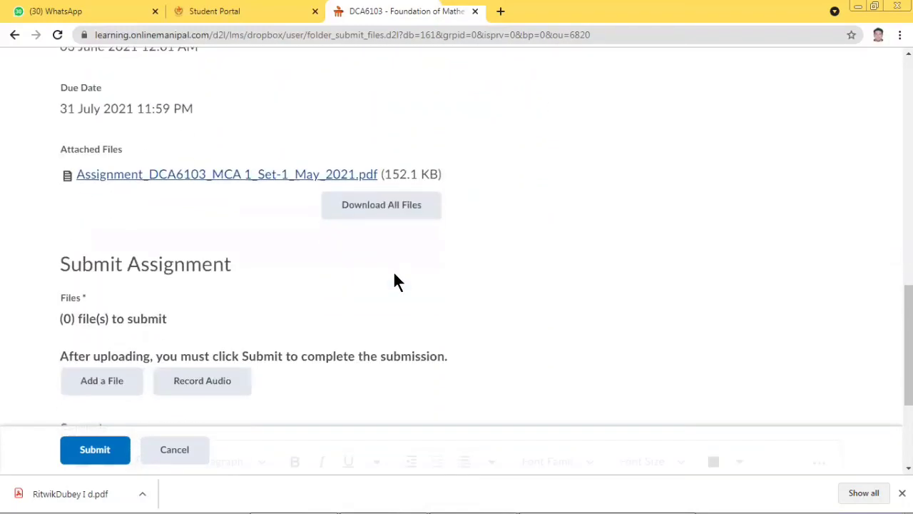
{"action": "scroll", "coordinate": [397, 280], "scroll_direction": "down", "scroll_amount": 3}
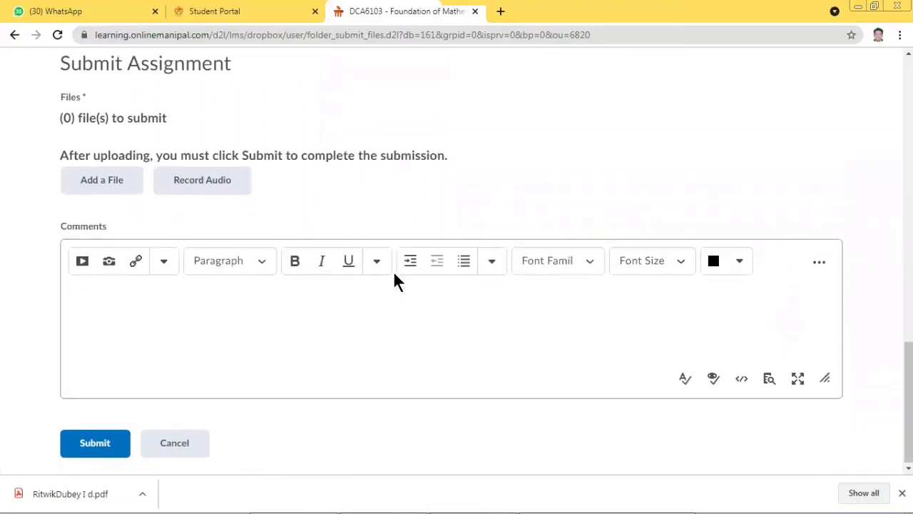
{"action": "scroll", "coordinate": [395, 273], "scroll_direction": "up", "scroll_amount": 2}
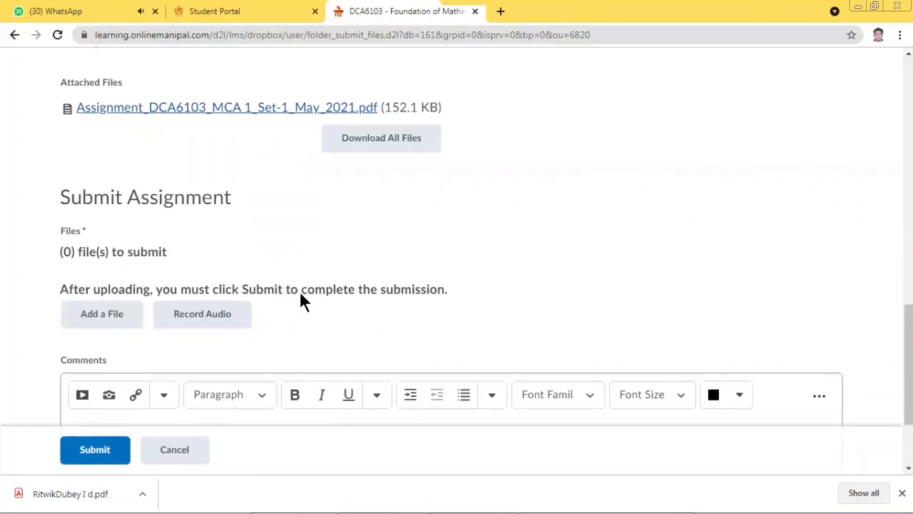
Start adding a file from My Computer to the assignment submission.
{"action": "left_click", "coordinate": [93, 317]}
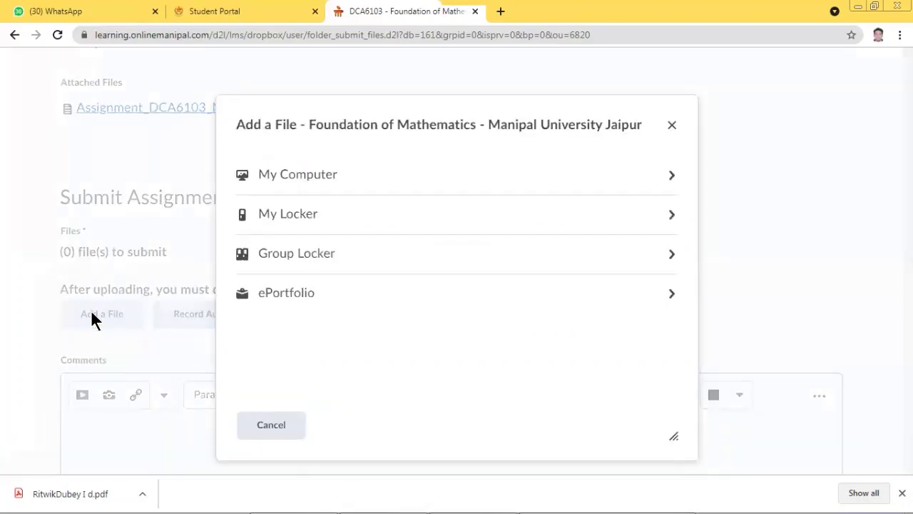
{"action": "left_click", "coordinate": [318, 187]}
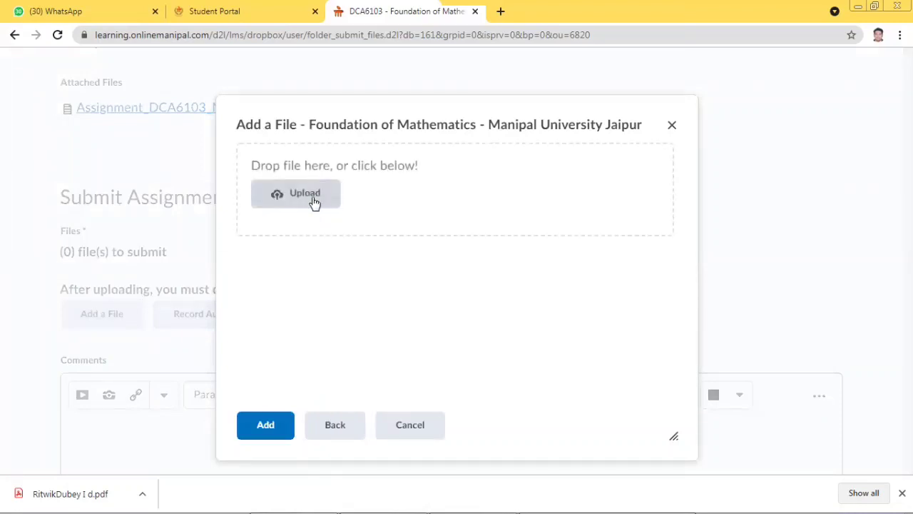
{"action": "left_click", "coordinate": [315, 199]}
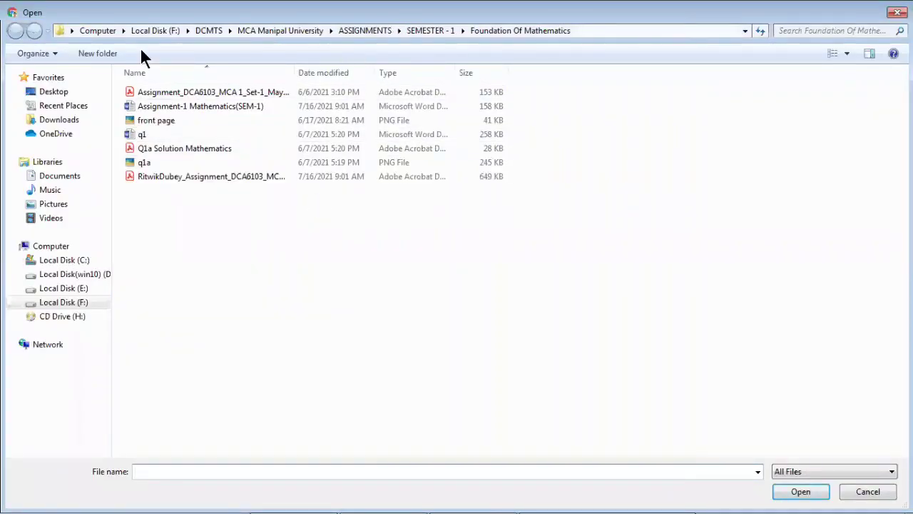
Attach the student's completed DCA6103 MCA 1 Set-1 PDF from DCMTS > MCA Manipal University > ASSIGNMENTS > SEMESTER - 1 > Foundation Of Mathematics.
{"action": "left_click", "coordinate": [172, 32]}
{"action": "double_click", "coordinate": [160, 258]}
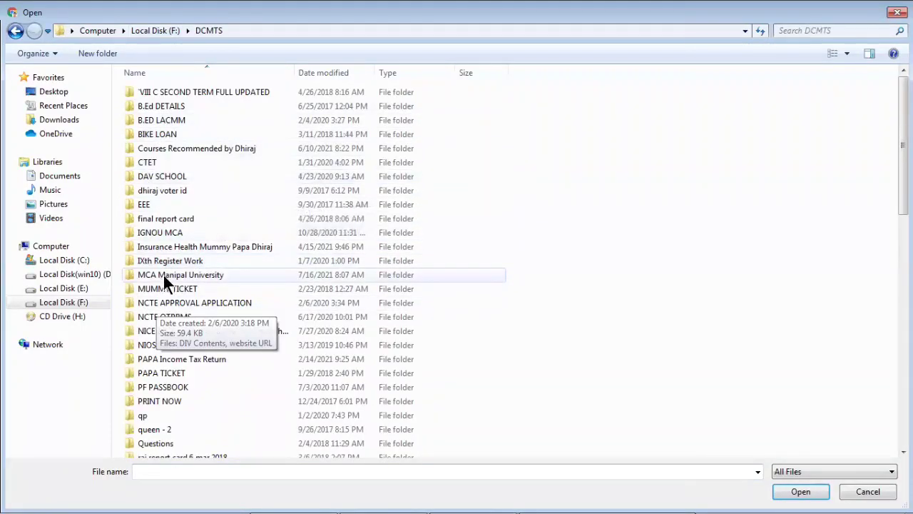
{"action": "double_click", "coordinate": [165, 274]}
{"action": "double_click", "coordinate": [171, 114]}
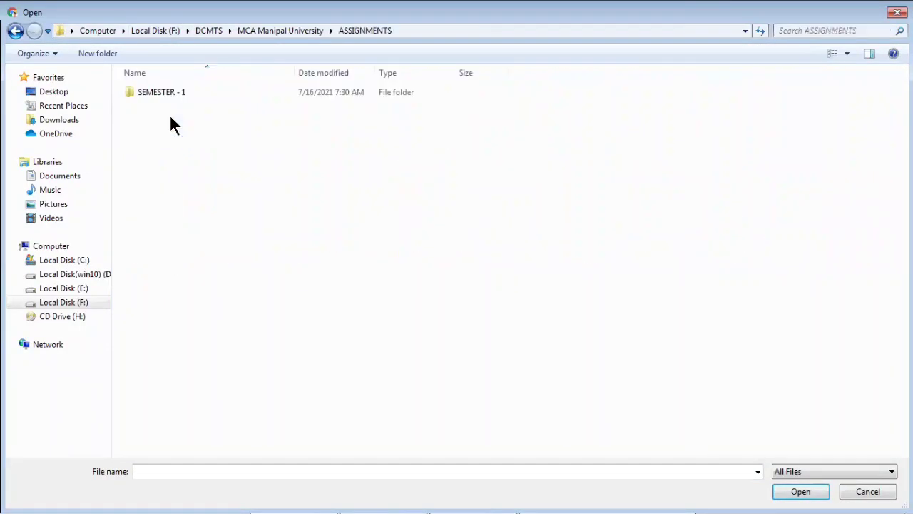
{"action": "double_click", "coordinate": [176, 97]}
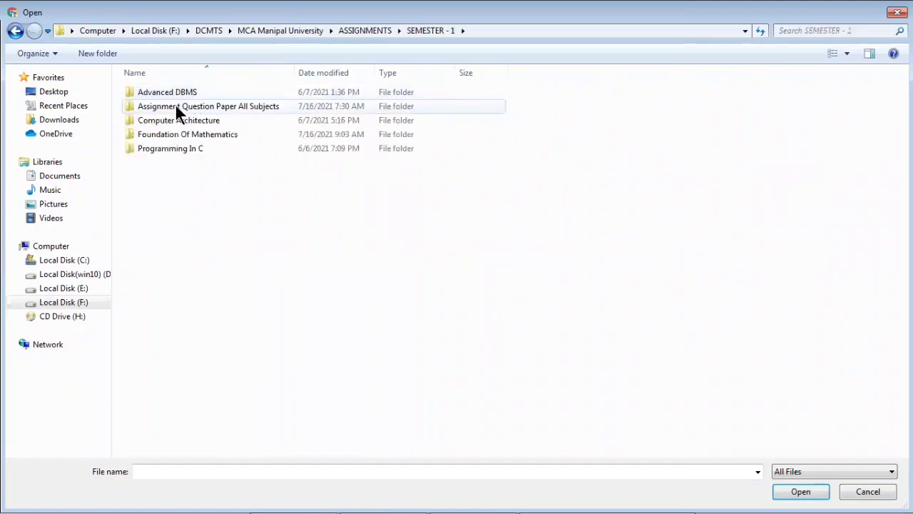
{"action": "double_click", "coordinate": [181, 134]}
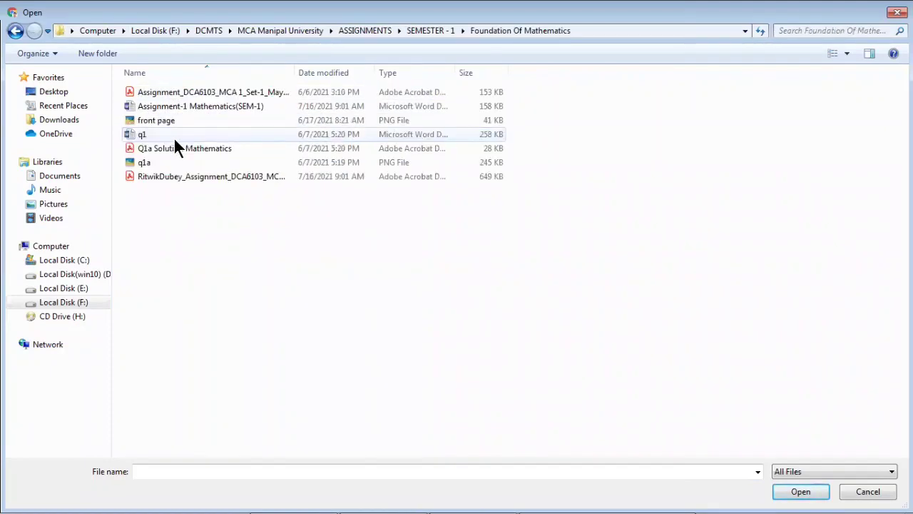
{"action": "double_click", "coordinate": [215, 176]}
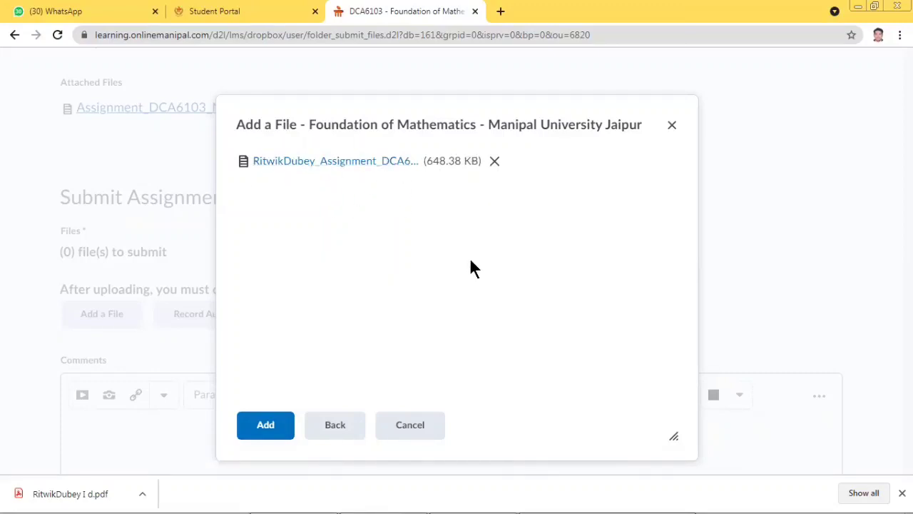
{"action": "left_click", "coordinate": [267, 426]}
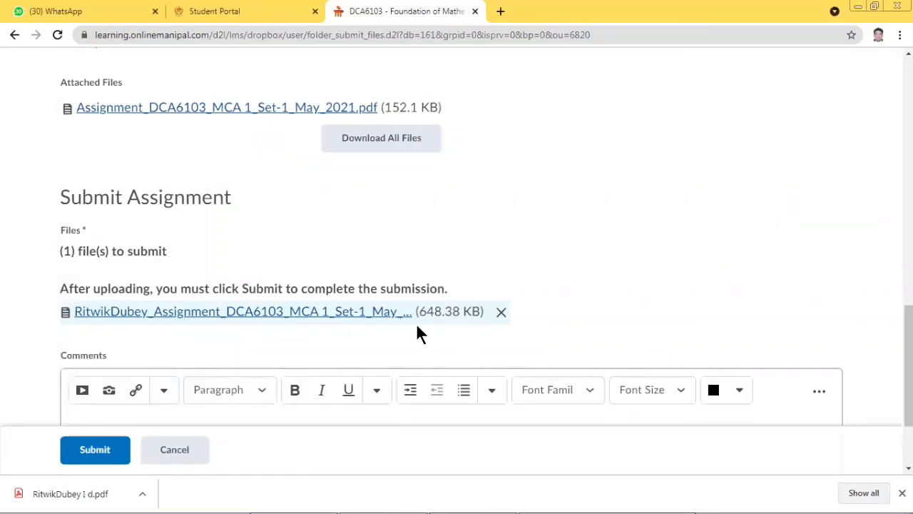
Write the submission comment "Respected Sir" followed by a new paragraph, "Kindly accept my Foundation Of Mathematics assignment and do the needful at your end.".
{"action": "scroll", "coordinate": [322, 347], "scroll_direction": "down", "scroll_amount": 2}
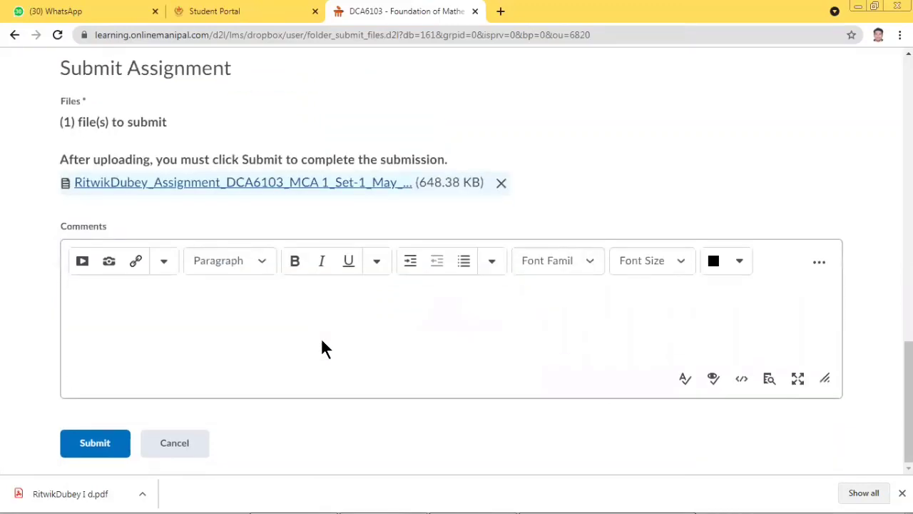
{"action": "left_click", "coordinate": [139, 297]}
{"action": "type", "text": "Respected Sir"}
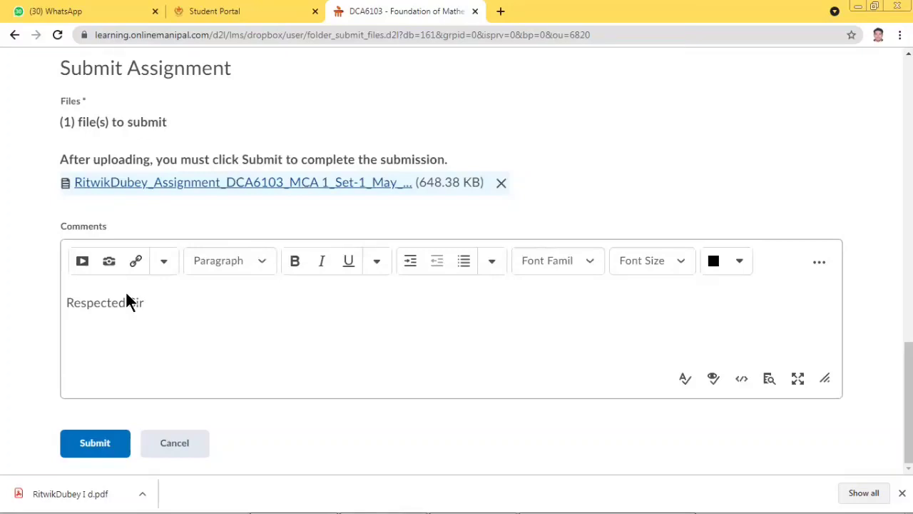
{"action": "key", "text": "Return"}
{"action": "type", "text": "Kindly accept "}
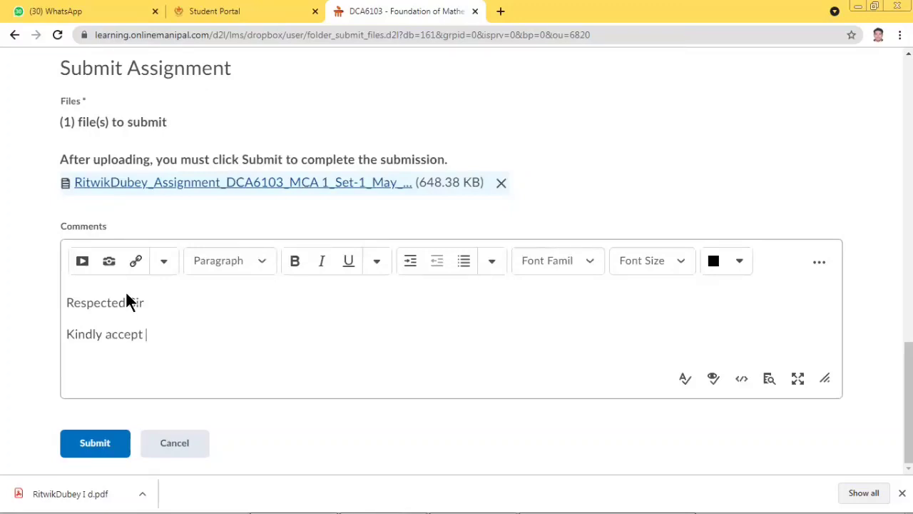
{"action": "type", "text": "my Foundation "}
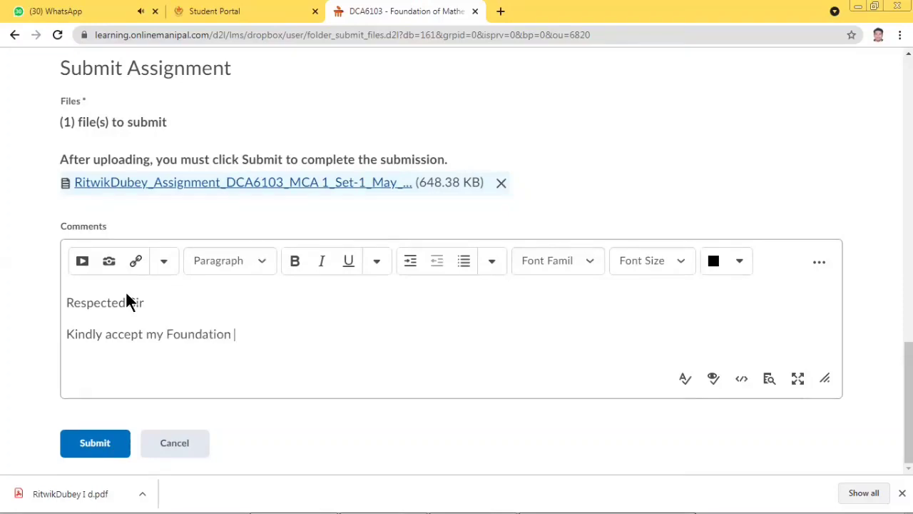
{"action": "type", "text": "Of Mathe"}
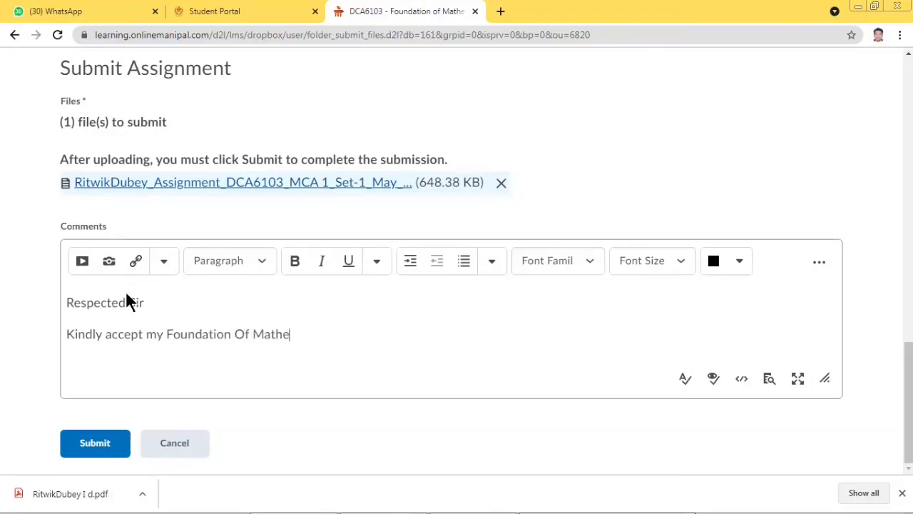
{"action": "type", "text": "matics assignme"}
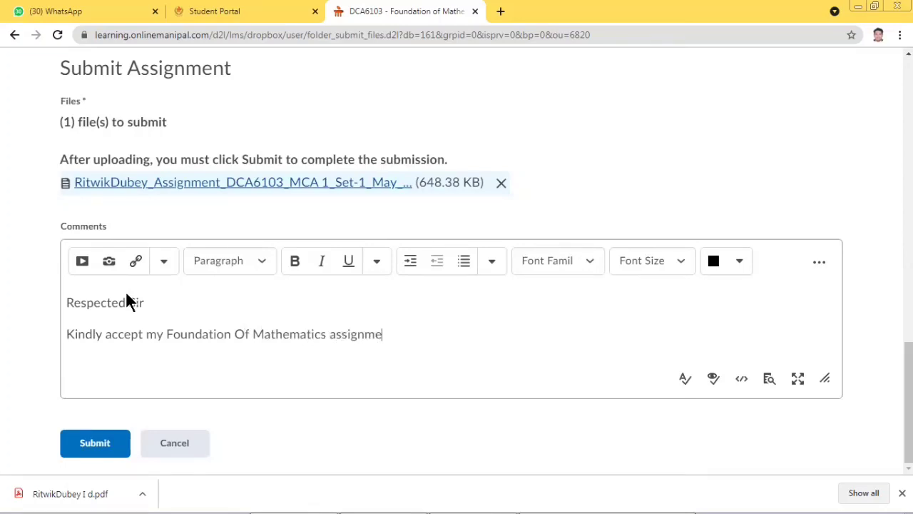
{"action": "type", "text": "nt and do the need"}
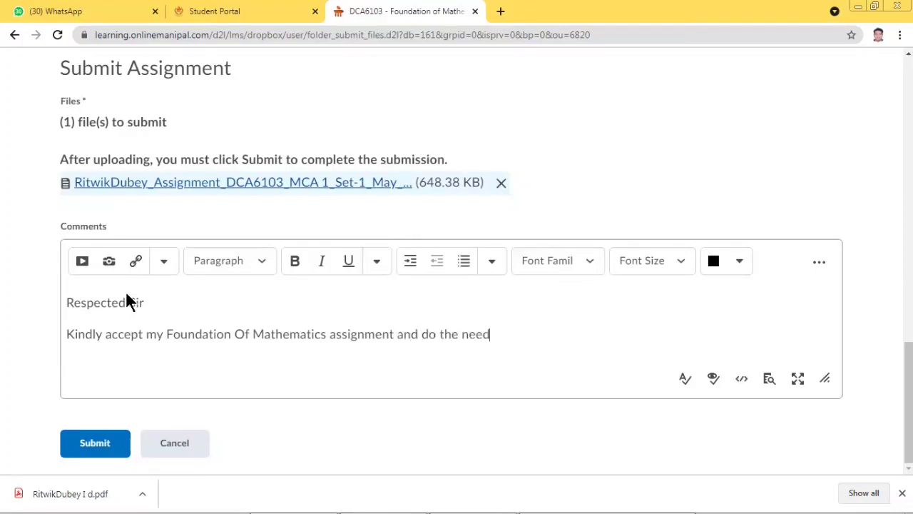
{"action": "type", "text": "ful at your end."}
{"action": "key", "text": "Return"}
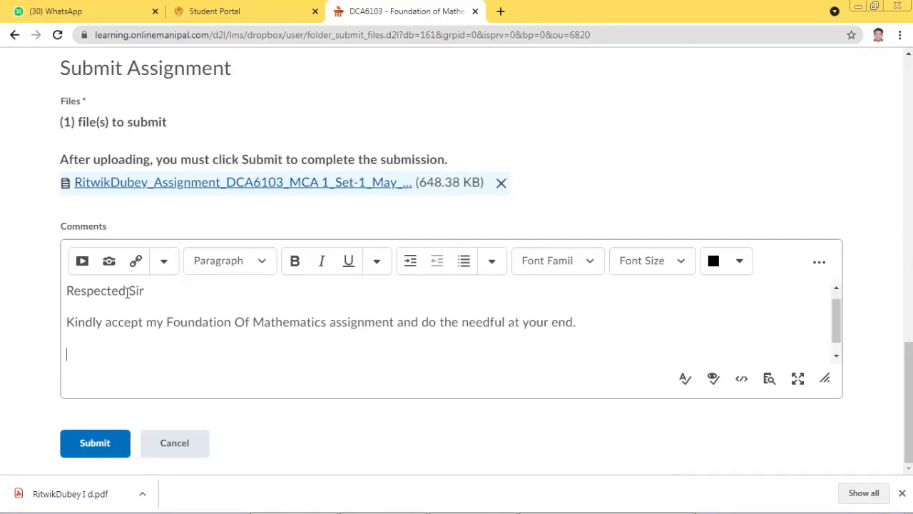
Sign off the comment with "Yours faithfully", the student's full name and "MCA Student" on separate lines.
{"action": "type", "text": "Yours faithful"}
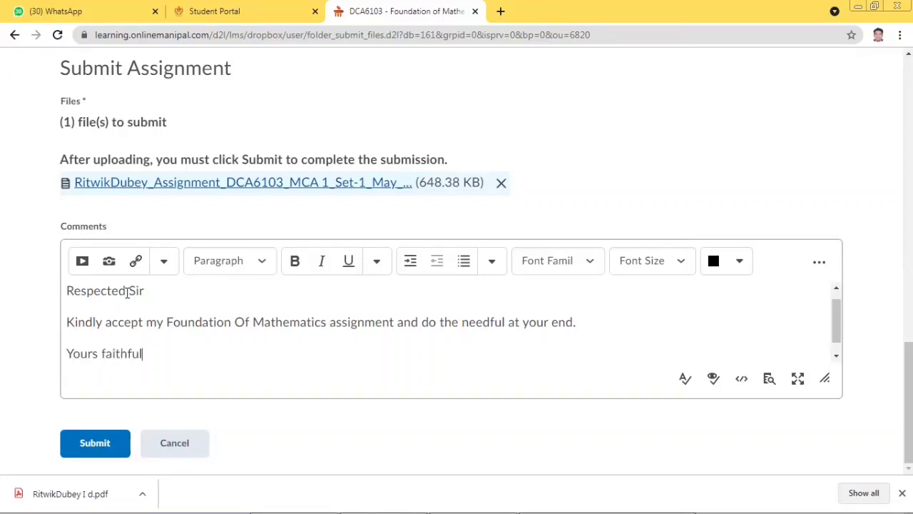
{"action": "type", "text": "ly"}
{"action": "key", "text": "Return"}
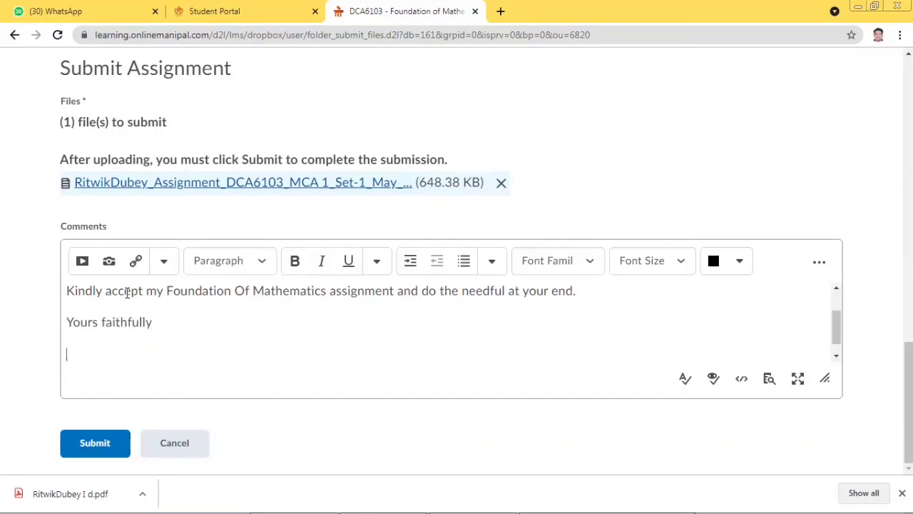
{"action": "type", "text": "Ritwik "}
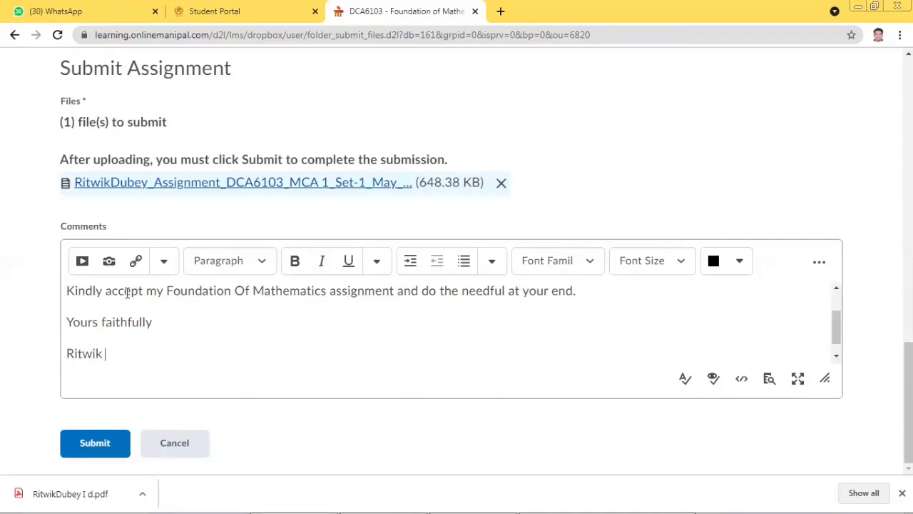
{"action": "type", "text": "Dubey"}
{"action": "key", "text": "Return"}
{"action": "type", "text": "MCA"}
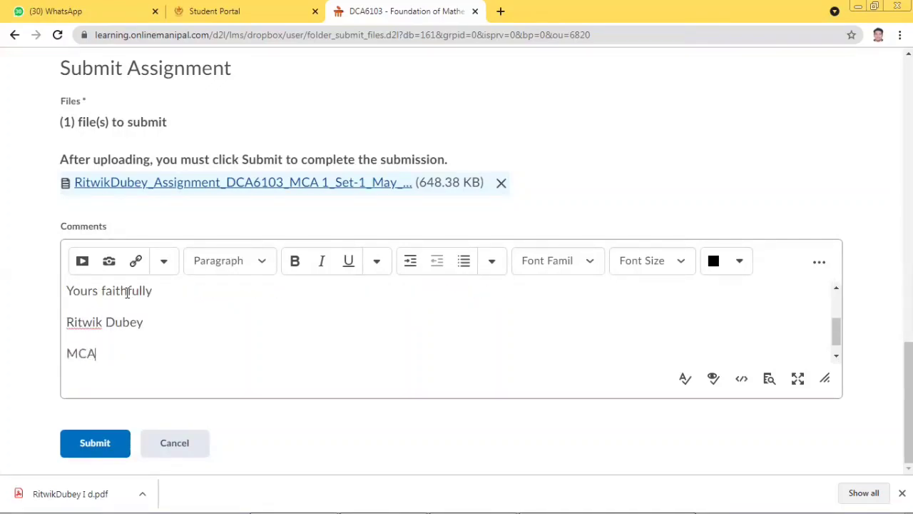
{"action": "type", "text": " Student"}
Insert "(Semester - 1)" before the word "assignment" in the comment's request sentence.
{"action": "scroll", "coordinate": [204, 379], "scroll_direction": "up", "scroll_amount": 5}
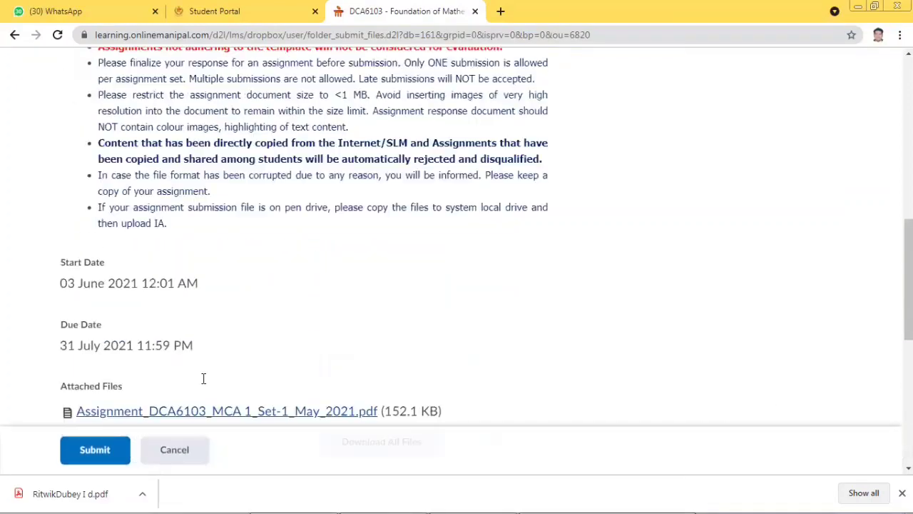
{"action": "scroll", "coordinate": [225, 330], "scroll_direction": "down", "scroll_amount": 5}
{"action": "scroll", "coordinate": [204, 320], "scroll_direction": "up", "scroll_amount": 3}
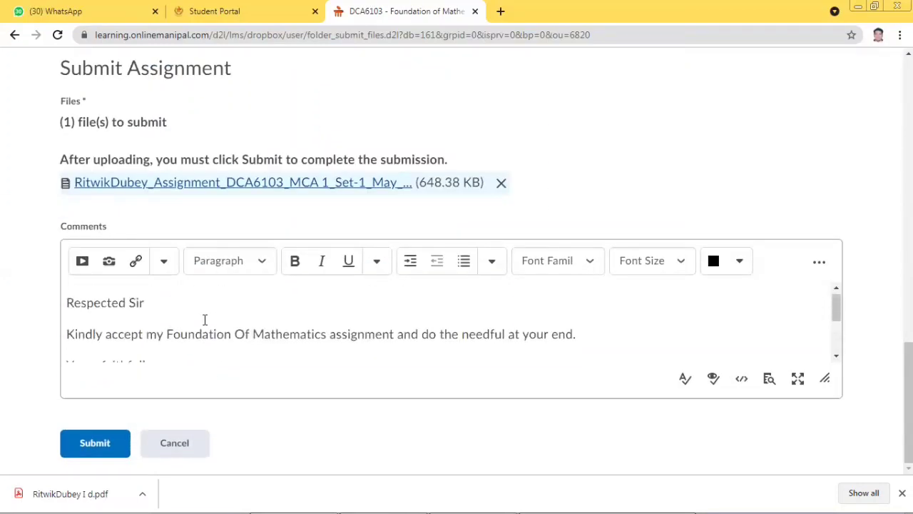
{"action": "scroll", "coordinate": [325, 334], "scroll_direction": "down", "scroll_amount": 3}
{"action": "scroll", "coordinate": [316, 332], "scroll_direction": "up", "scroll_amount": 3}
{"action": "type", "text": "()"}
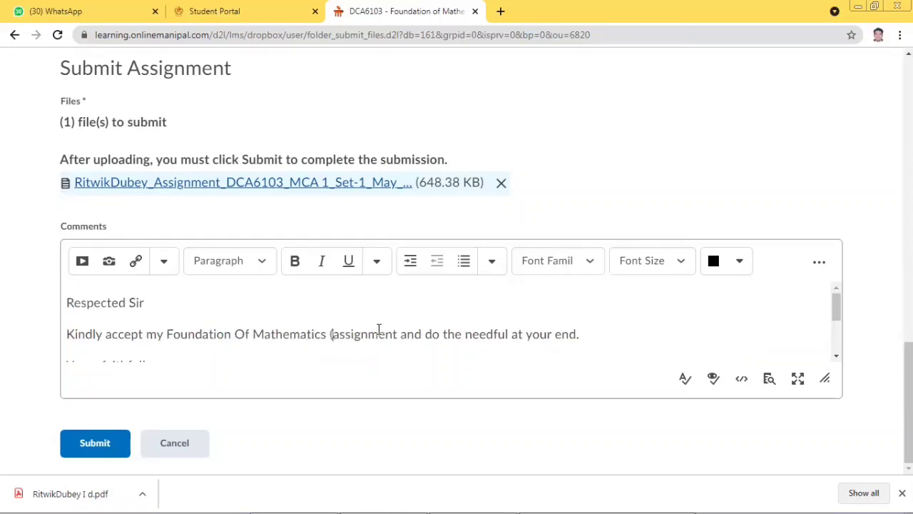
{"action": "type", "text": "Se"}
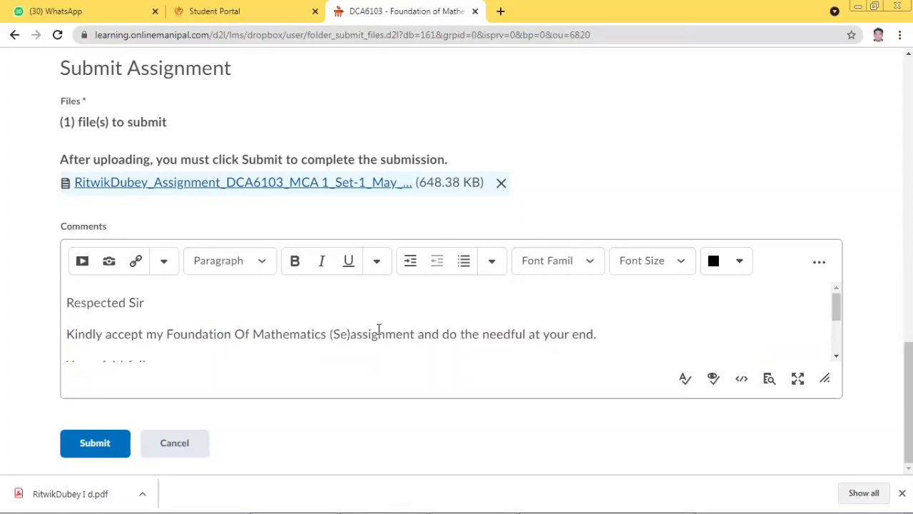
{"action": "type", "text": "mester -"}
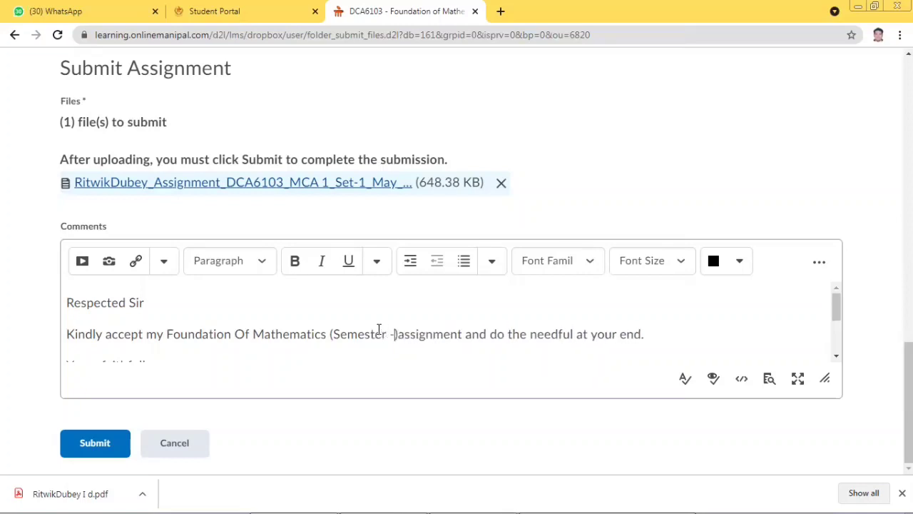
{"action": "type", "text": " 1"}
{"action": "key", "text": "Right"}
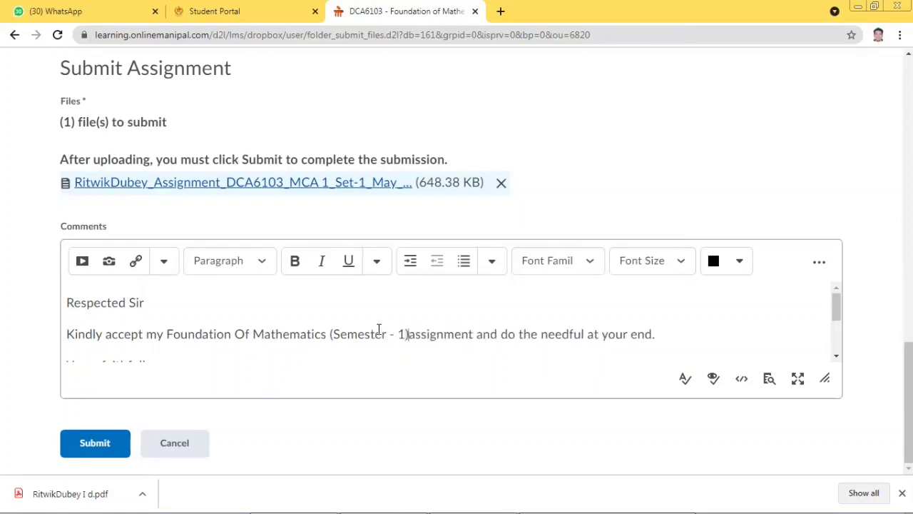
Separate the semester note from the word "assignment" with a space and append "-1" to that word in the comment.
{"action": "key", "text": "Right"}
{"action": "key", "text": "Right"}
{"action": "key", "text": "Right"}
{"action": "key", "text": "Right"}
{"action": "key", "text": "Right"}
{"action": "key", "text": "Right"}
{"action": "key", "text": "Right"}
{"action": "key", "text": "Right"}
{"action": "key", "text": "Right"}
{"action": "key", "text": "Right"}
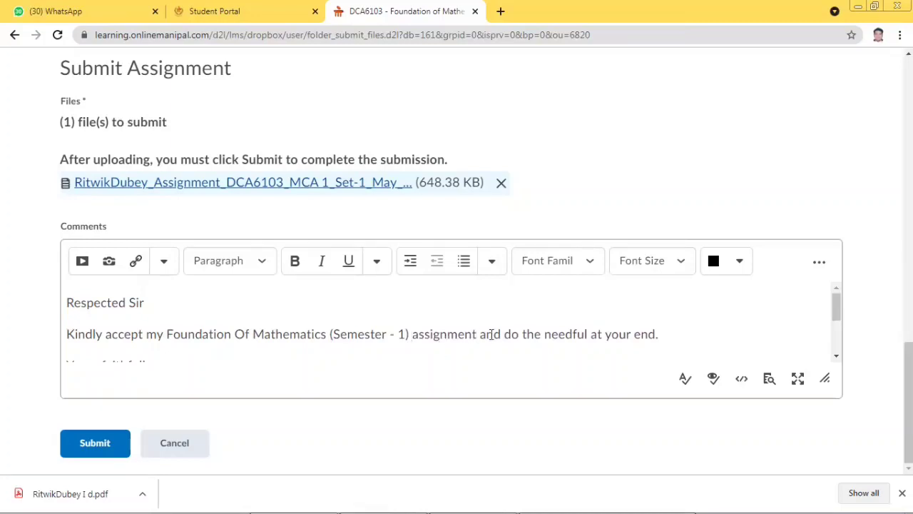
{"action": "type", "text": "-1"}
Check the attached file and the full comment, and submit the assignment.
{"action": "scroll", "coordinate": [492, 335], "scroll_direction": "down", "scroll_amount": 3}
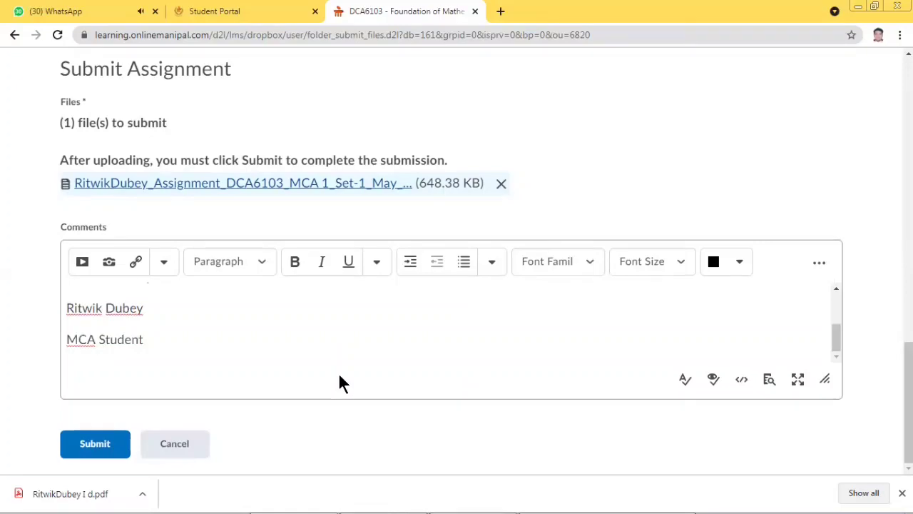
{"action": "scroll", "coordinate": [339, 381], "scroll_direction": "up", "scroll_amount": 6}
{"action": "scroll", "coordinate": [387, 326], "scroll_direction": "down", "scroll_amount": 5}
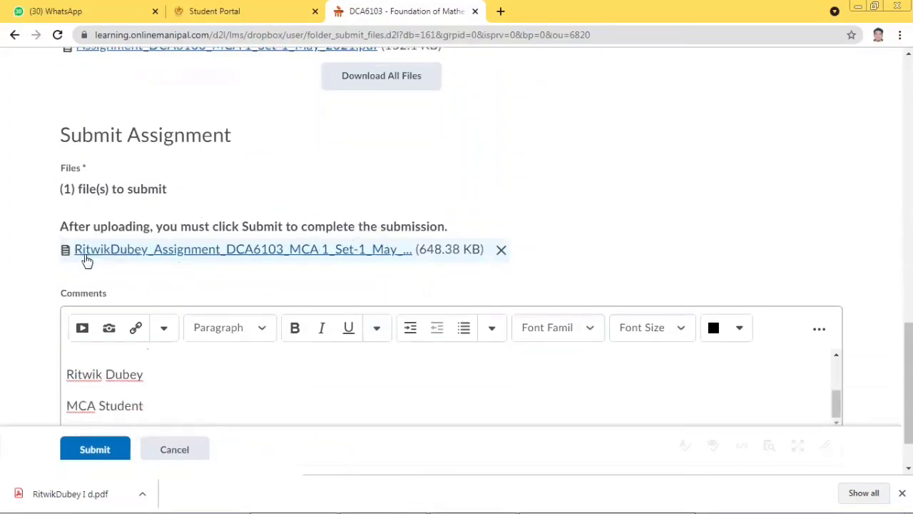
{"action": "scroll", "coordinate": [208, 318], "scroll_direction": "down", "scroll_amount": 1}
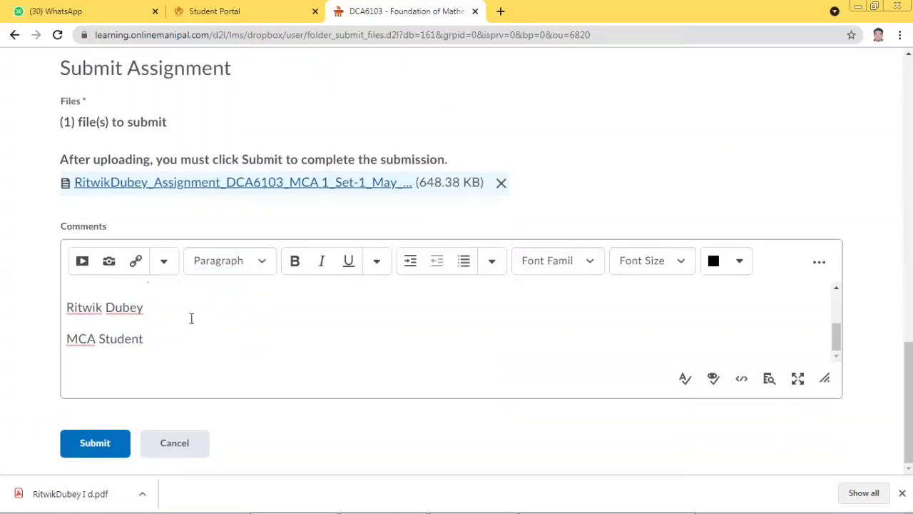
{"action": "scroll", "coordinate": [191, 319], "scroll_direction": "up", "scroll_amount": 4}
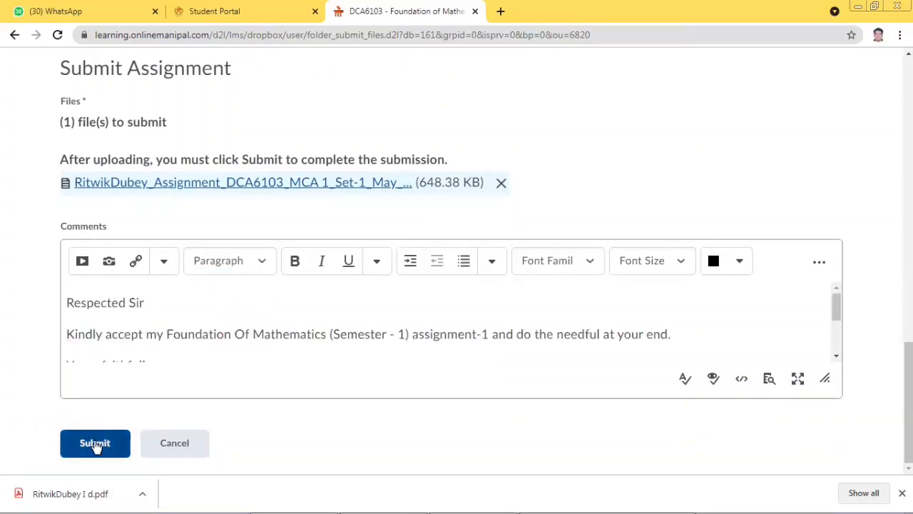
{"action": "left_click", "coordinate": [95, 443]}
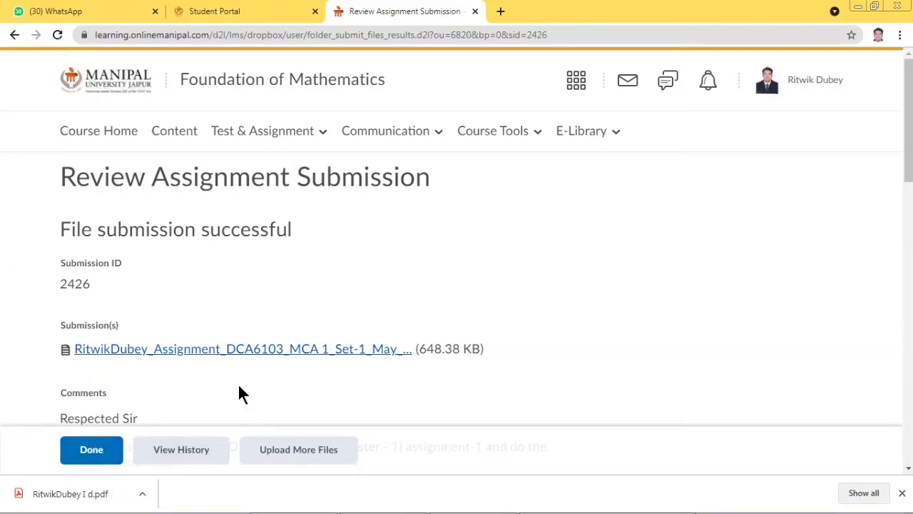
Review the submission confirmation details and return to the course's assignments list.
{"action": "scroll", "coordinate": [239, 392], "scroll_direction": "down", "scroll_amount": 6}
{"action": "scroll", "coordinate": [240, 392], "scroll_direction": "down", "scroll_amount": 4}
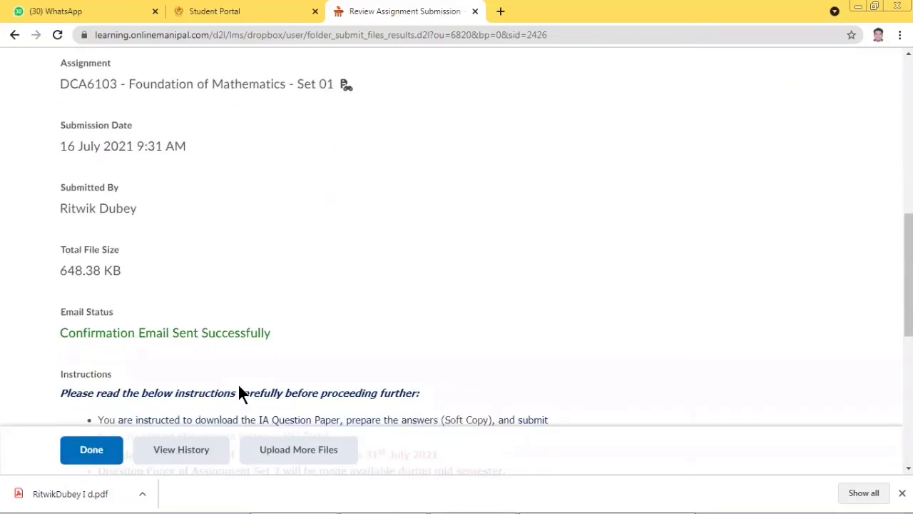
{"action": "scroll", "coordinate": [240, 386], "scroll_direction": "down", "scroll_amount": 5}
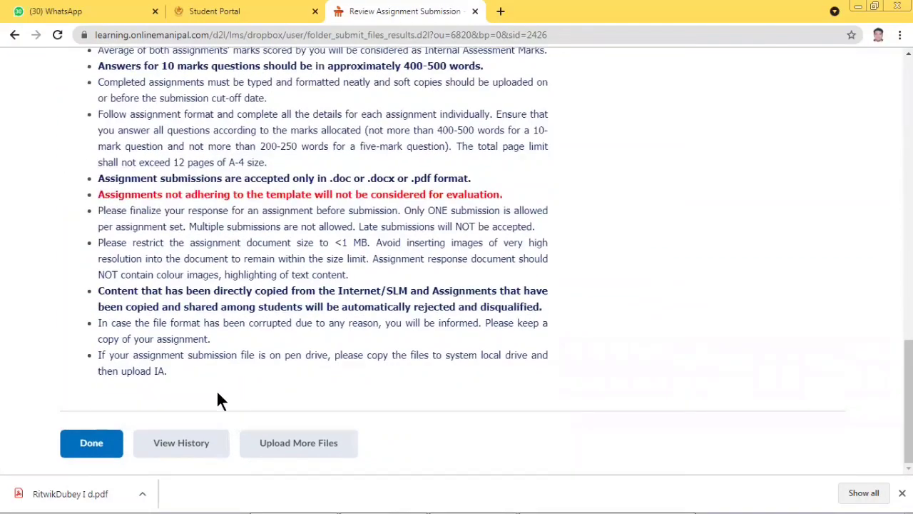
{"action": "left_click", "coordinate": [100, 443]}
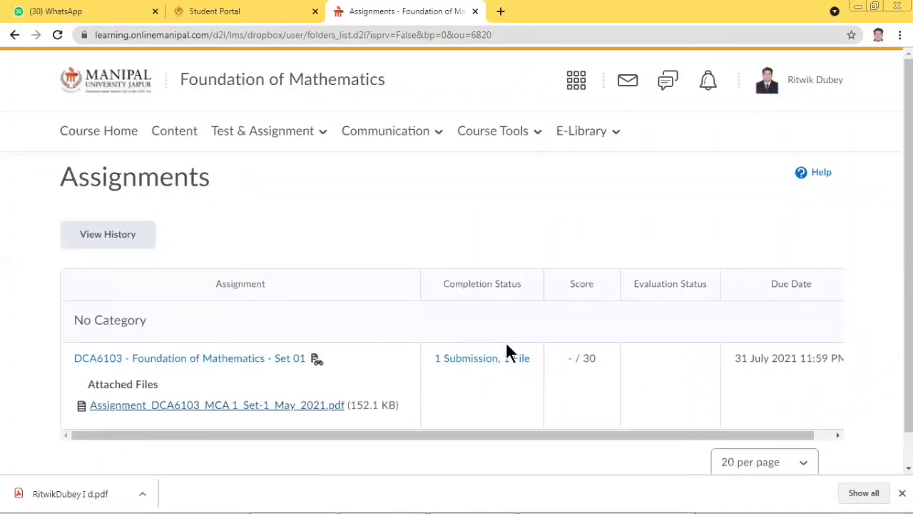
Open the submission history of DCA6103 - Foundation of Mathematics - Set 01 and examine the submitted file and comment.
{"action": "scroll", "coordinate": [480, 387], "scroll_direction": "down", "scroll_amount": 1}
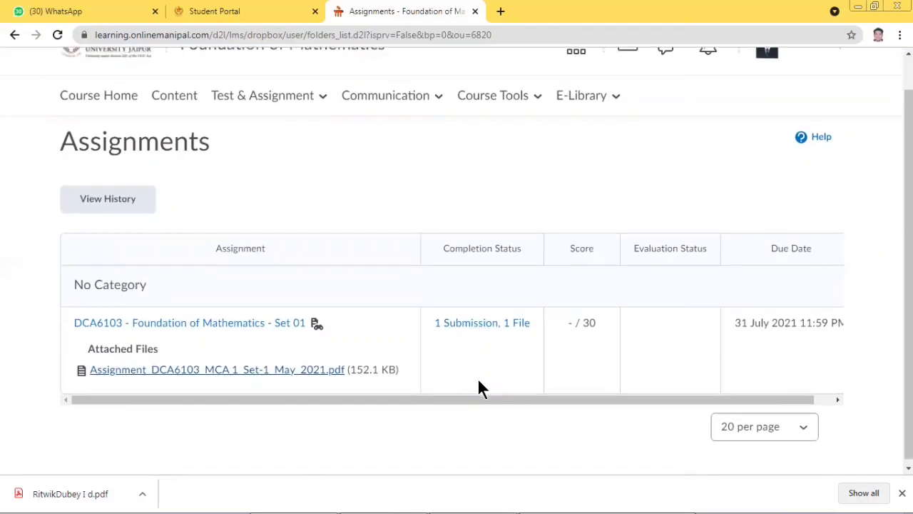
{"action": "left_click", "coordinate": [481, 326]}
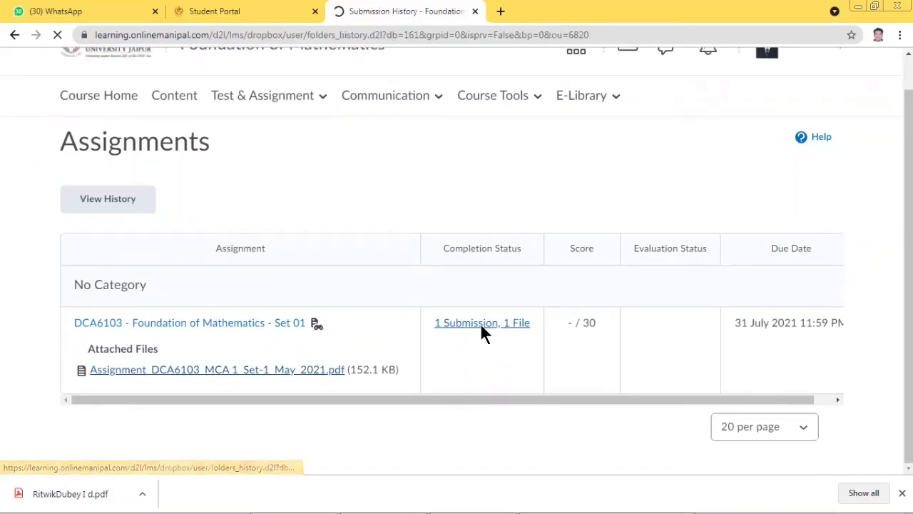
{"action": "scroll", "coordinate": [483, 332], "scroll_direction": "down", "scroll_amount": 1}
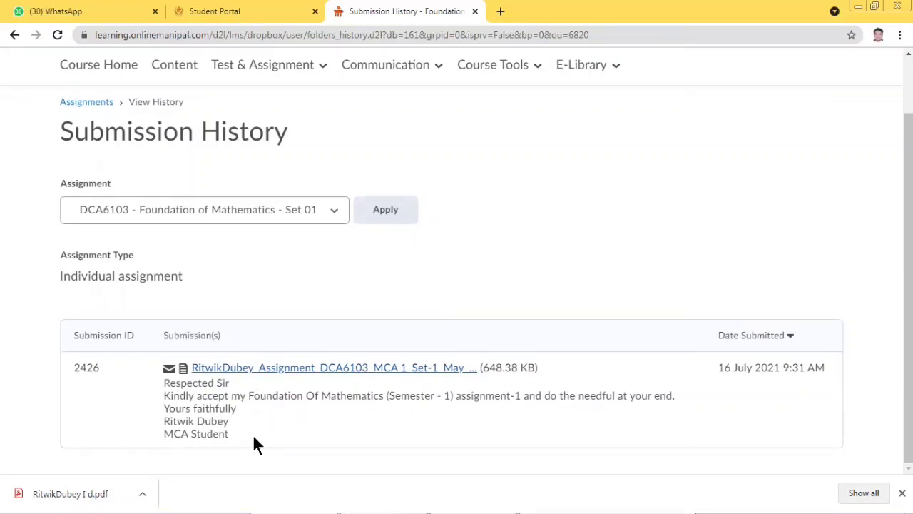
{"action": "scroll", "coordinate": [145, 314], "scroll_direction": "up", "scroll_amount": 2}
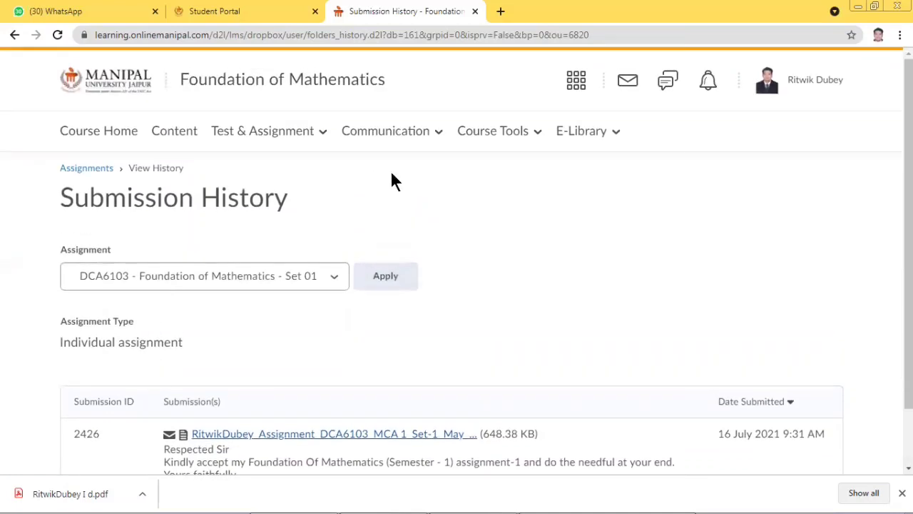